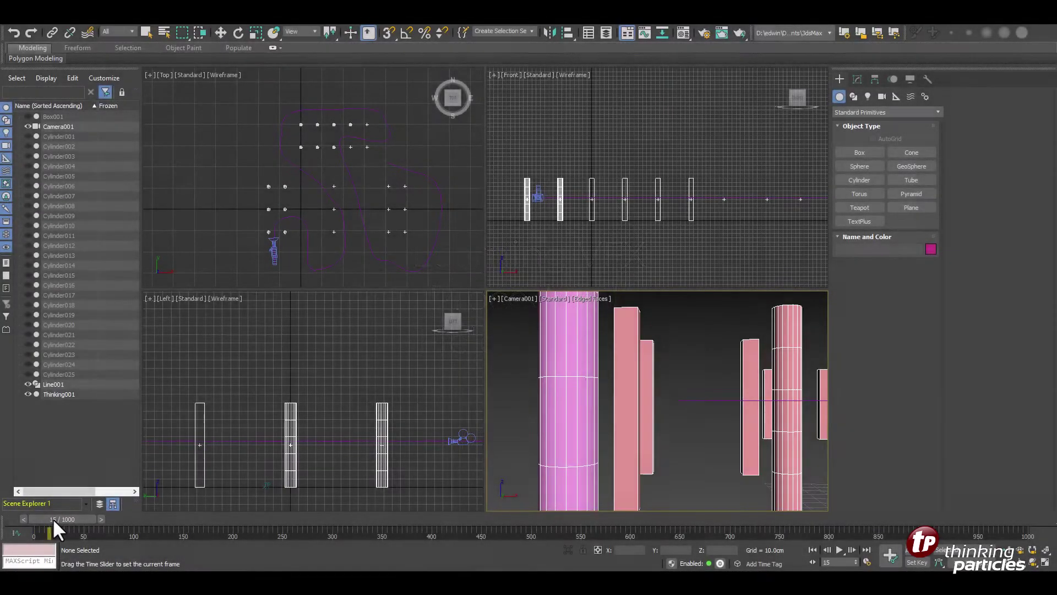
Scrub through the camera animation and examine the cylinder layout and camera path in an enlarged Top view.
{"action": "mouse_move", "coordinate": [53, 517]}
{"action": "left_mouse_down"}
{"action": "mouse_move", "coordinate": [104, 497]}
{"action": "mouse_move", "coordinate": [208, 487]}
{"action": "mouse_move", "coordinate": [296, 437]}
{"action": "mouse_move", "coordinate": [379, 418]}
{"action": "mouse_move", "coordinate": [487, 401]}
{"action": "mouse_move", "coordinate": [576, 403]}
{"action": "mouse_move", "coordinate": [578, 390]}
{"action": "mouse_move", "coordinate": [702, 348]}
{"action": "mouse_move", "coordinate": [836, 341]}
{"action": "mouse_move", "coordinate": [918, 311]}
{"action": "mouse_move", "coordinate": [1015, 304]}
{"action": "left_mouse_up"}
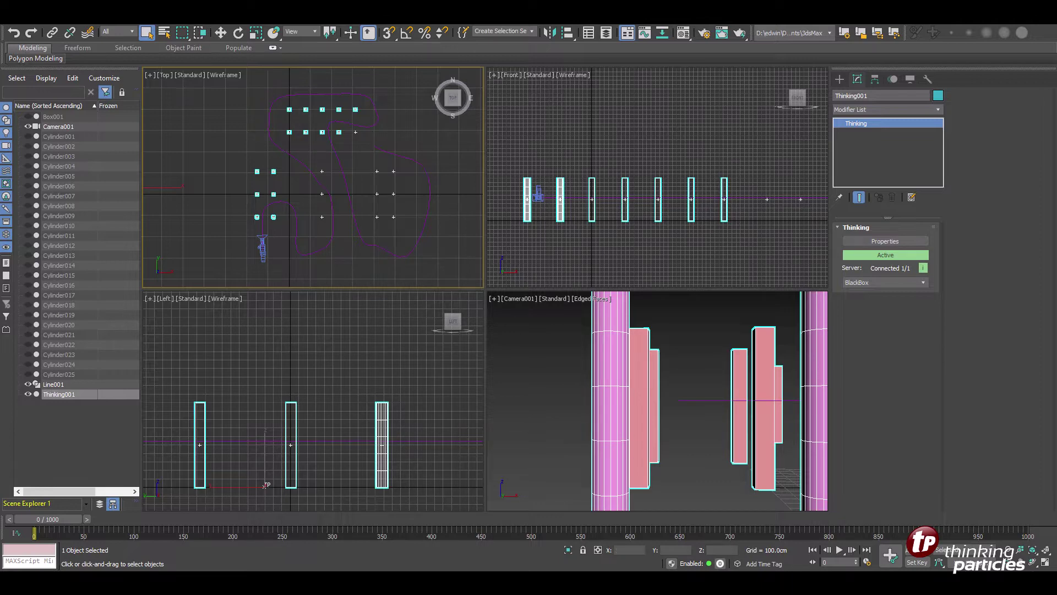
{"action": "left_click", "coordinate": [1046, 562]}
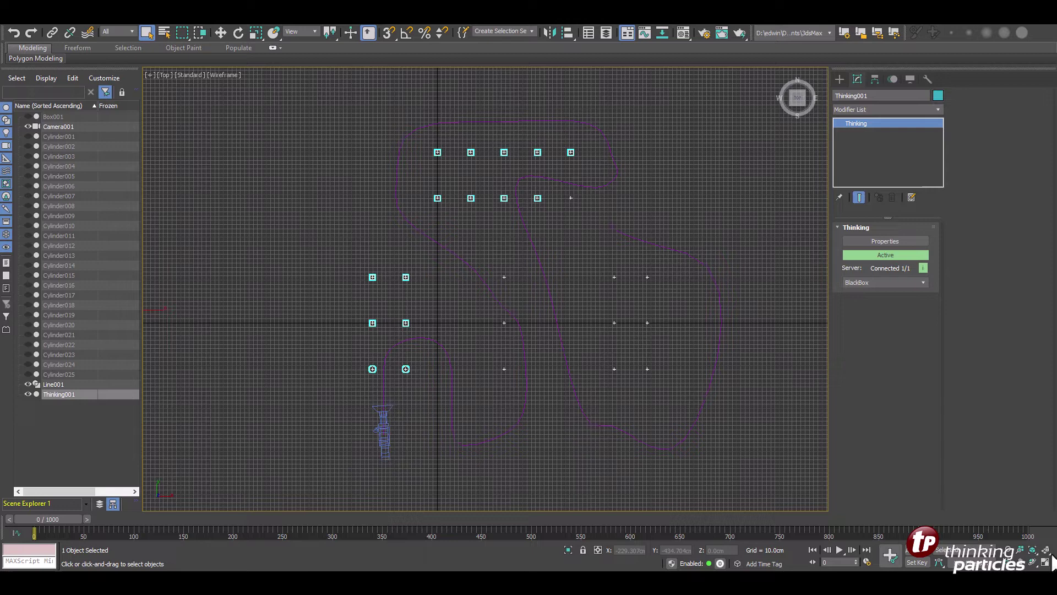
{"action": "left_click", "coordinate": [1045, 562]}
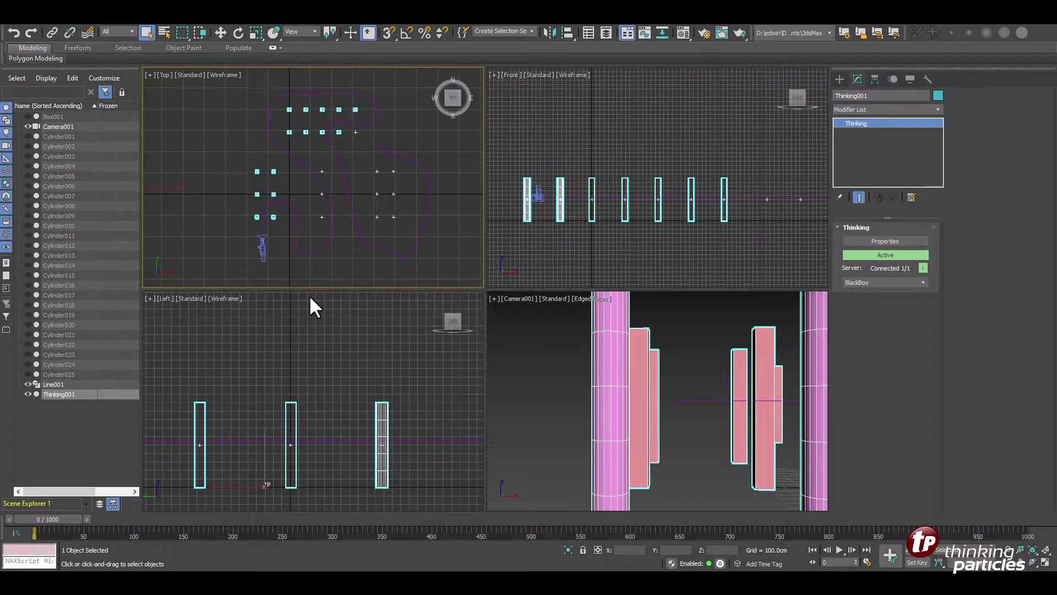
Open the Thinking001 properties and examine the ObjToParticle operator's settings and the particles group, then close the editor.
{"action": "left_click", "coordinate": [898, 243]}
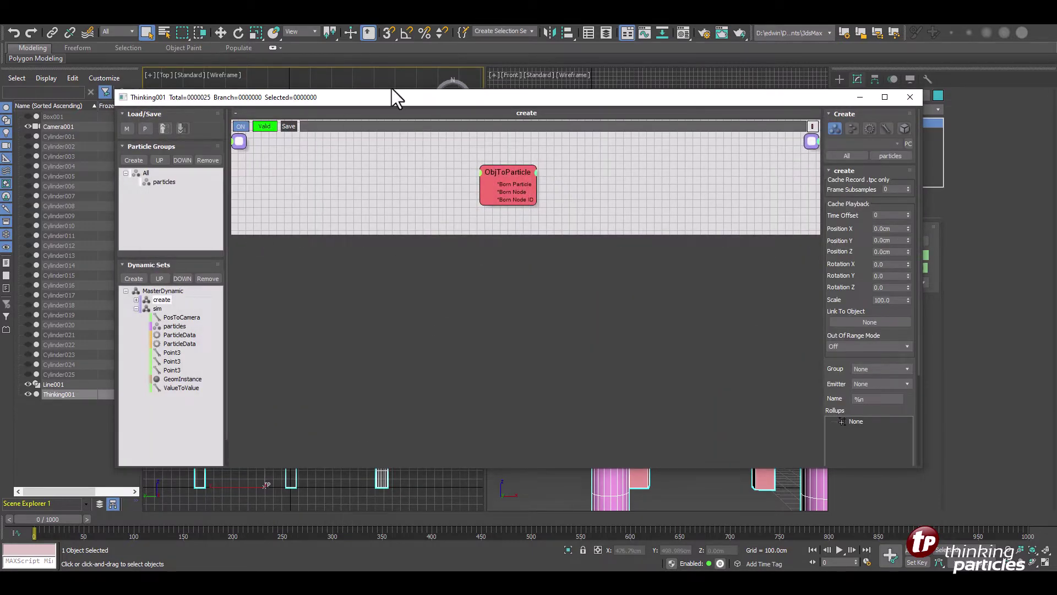
{"action": "left_click_drag", "start_coordinate": [391, 100], "coordinate": [276, 37]}
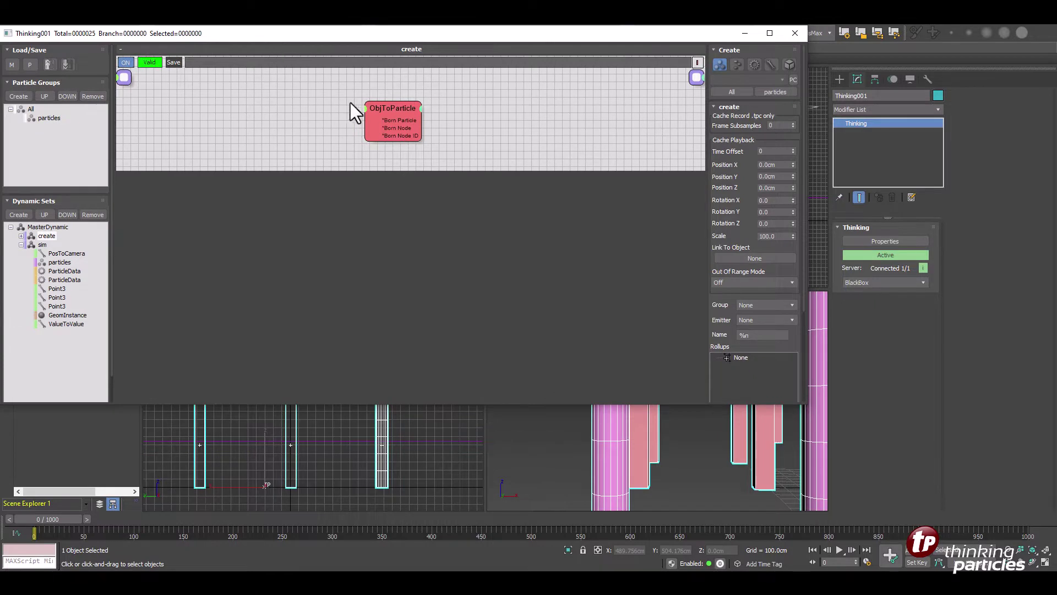
{"action": "left_click", "coordinate": [389, 109]}
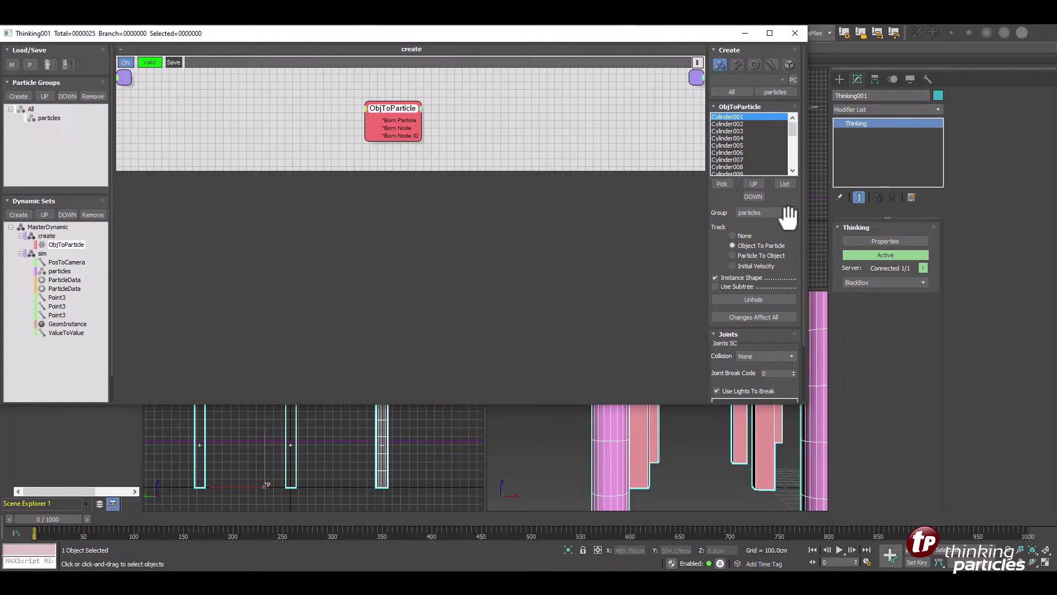
{"action": "left_click", "coordinate": [48, 119]}
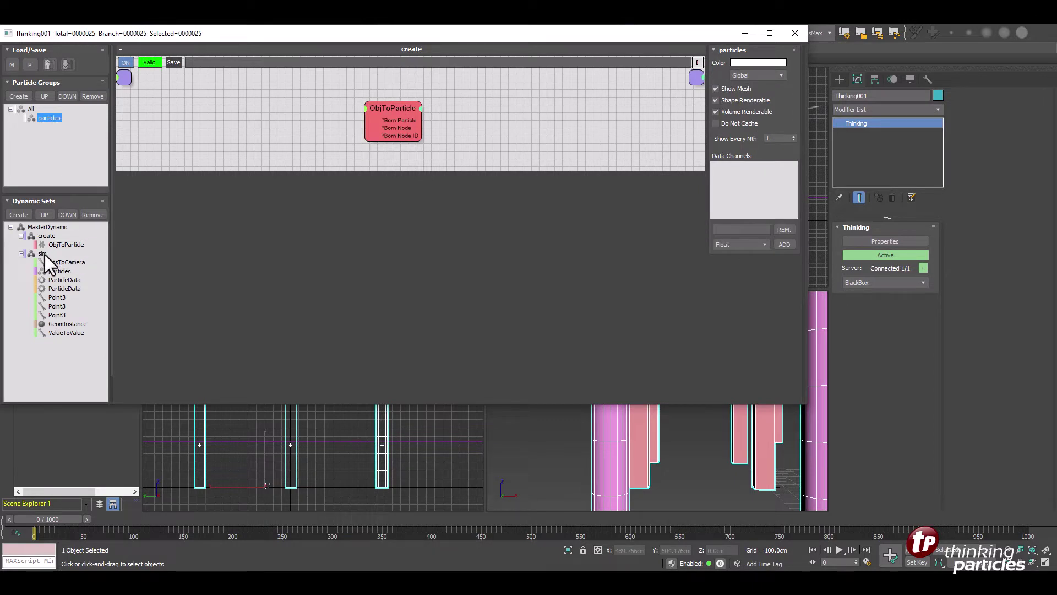
{"action": "left_click", "coordinate": [796, 35]}
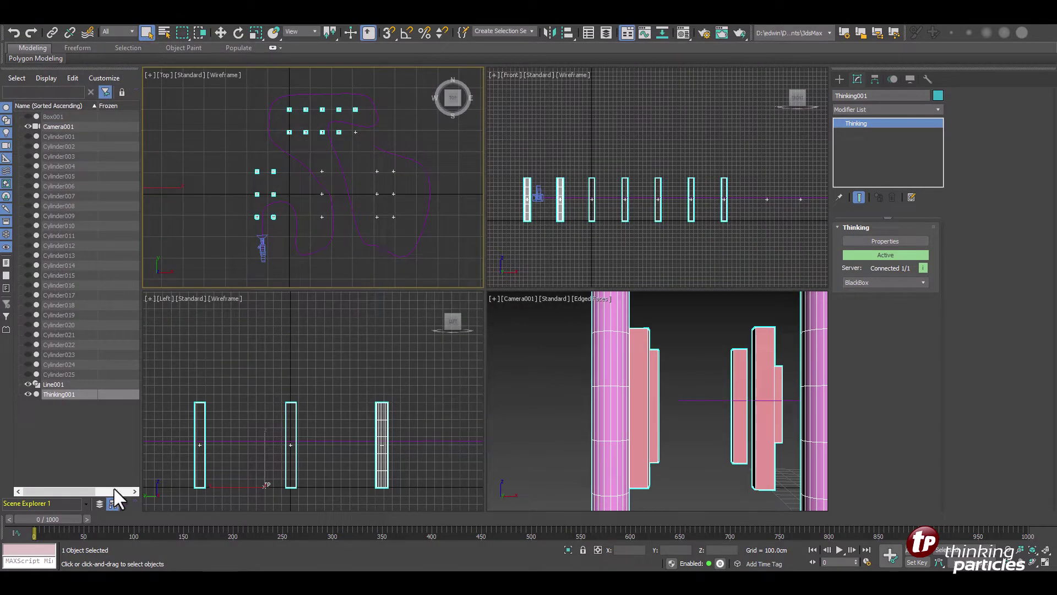
Maximize the Top view, scrub the timeline to examine which cylinders appear as the camera follows its path, and return to frame 0.
{"action": "left_click_drag", "start_coordinate": [55, 516], "coordinate": [2, 491]}
{"action": "key", "text": "q"}
{"action": "key", "text": "alt+w"}
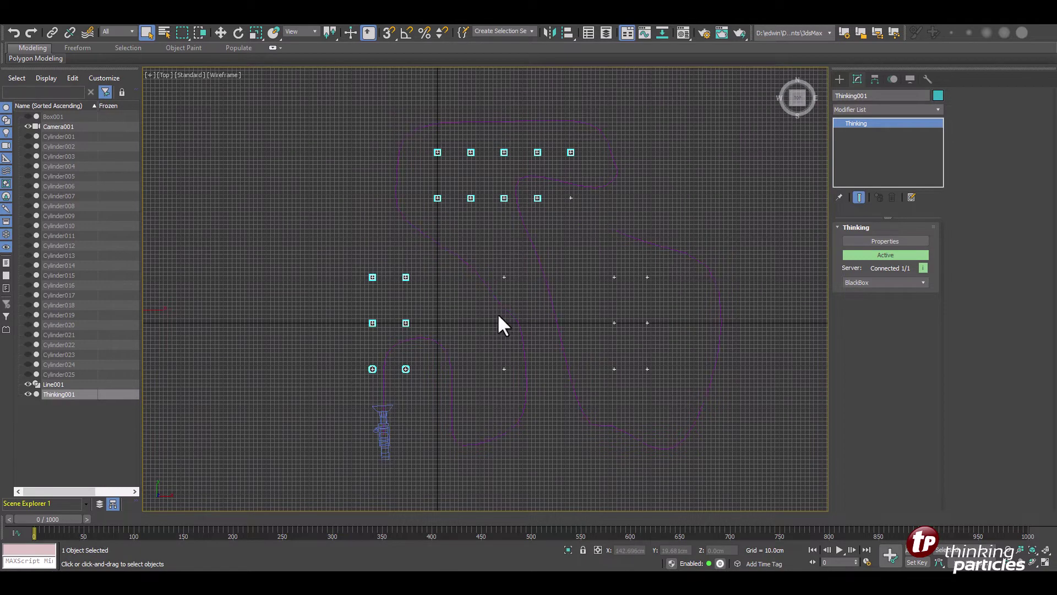
{"action": "scroll", "coordinate": [498, 313], "scroll_direction": "up", "scroll_amount": 2}
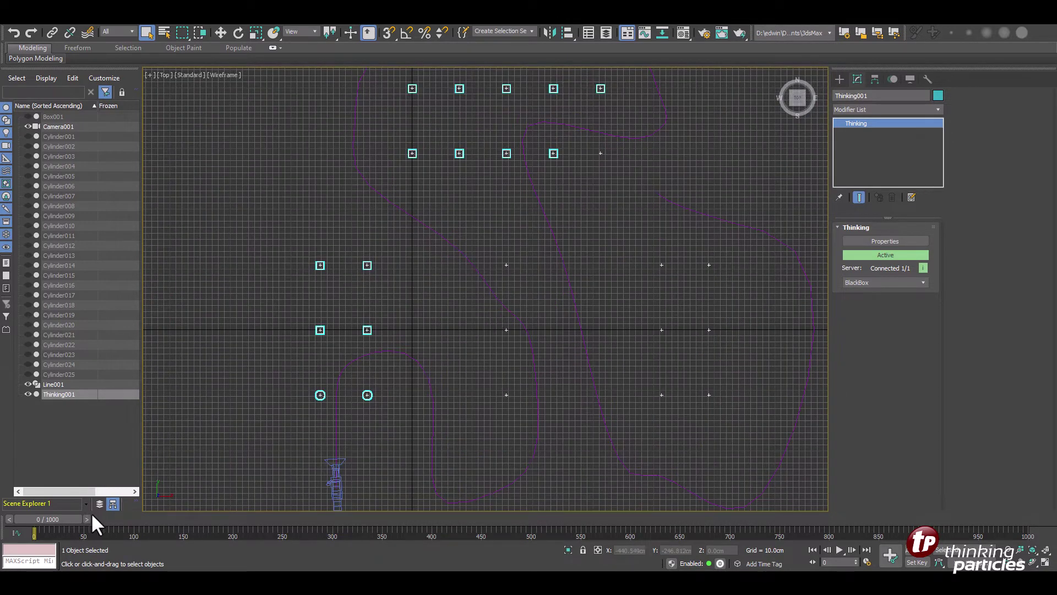
{"action": "left_click_drag", "start_coordinate": [46, 521], "coordinate": [95, 517]}
{"action": "key", "text": "q"}
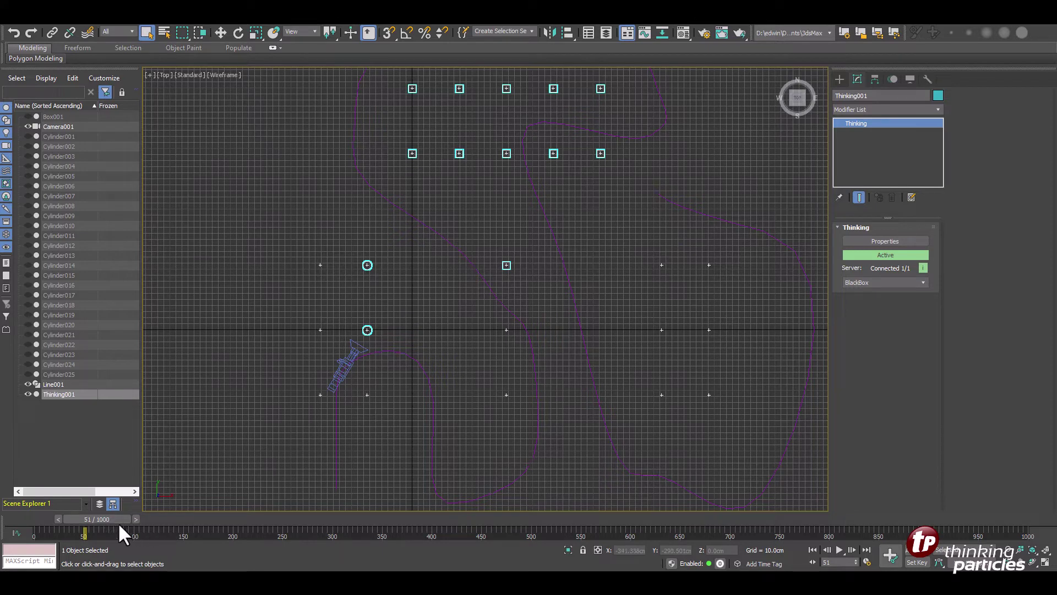
{"action": "left_click_drag", "start_coordinate": [118, 520], "coordinate": [131, 519]}
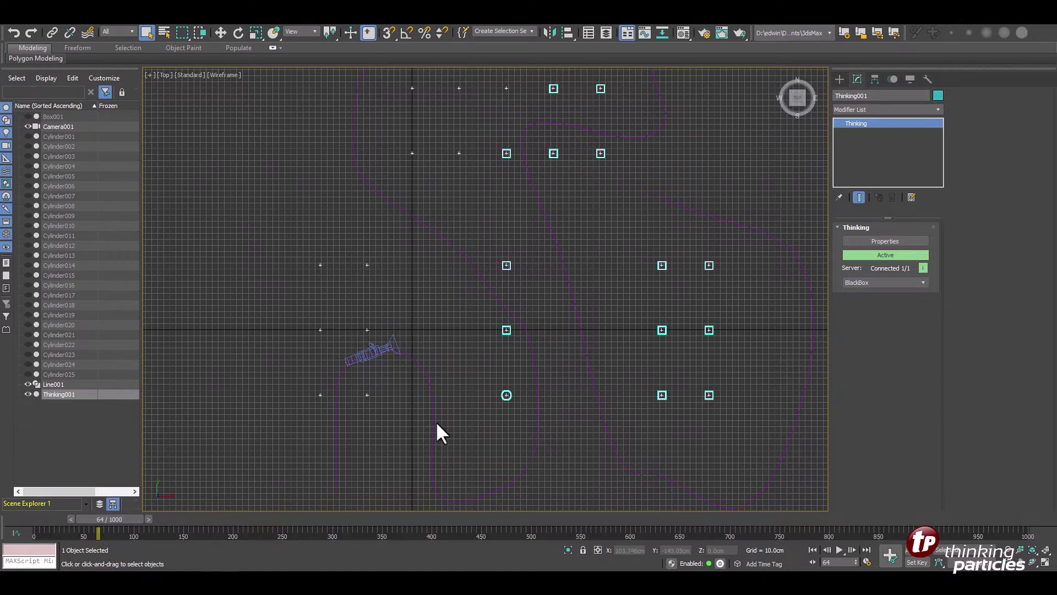
{"action": "left_click_drag", "start_coordinate": [108, 520], "coordinate": [130, 519]}
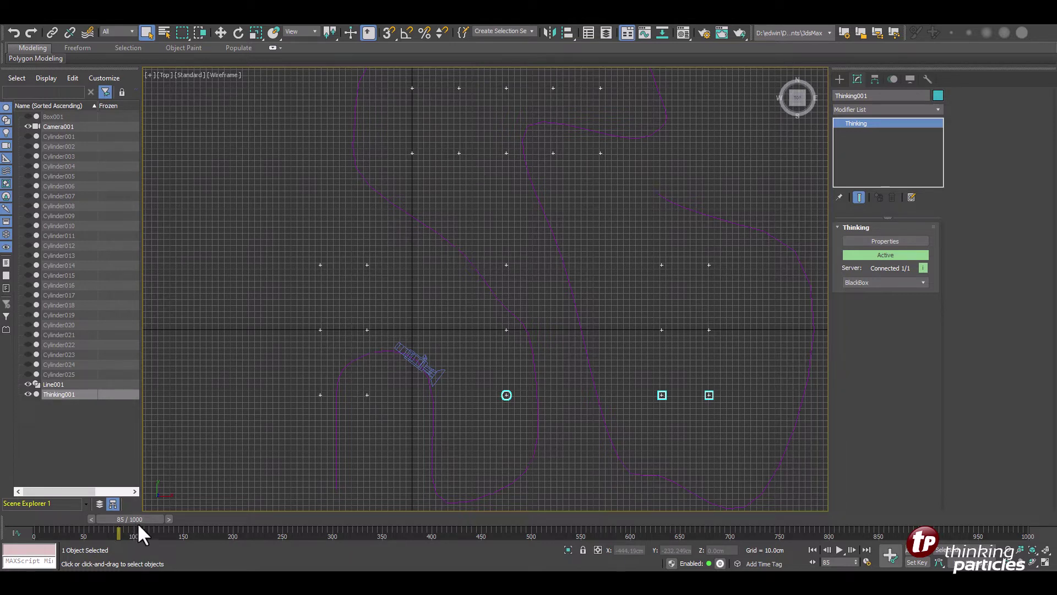
{"action": "left_click_drag", "start_coordinate": [145, 519], "coordinate": [214, 535]}
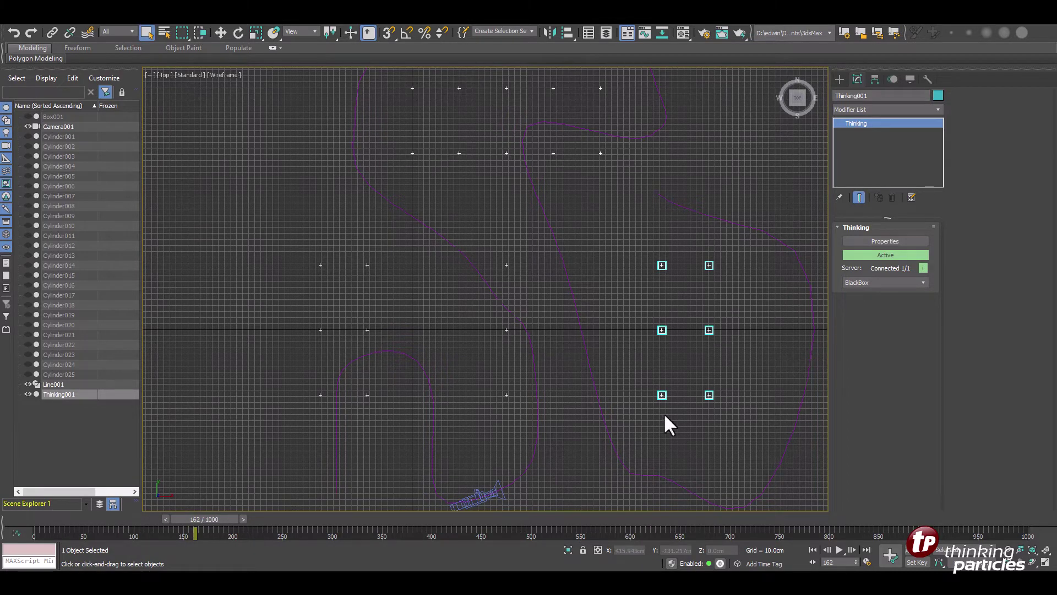
{"action": "left_click_drag", "start_coordinate": [207, 521], "coordinate": [566, 477]}
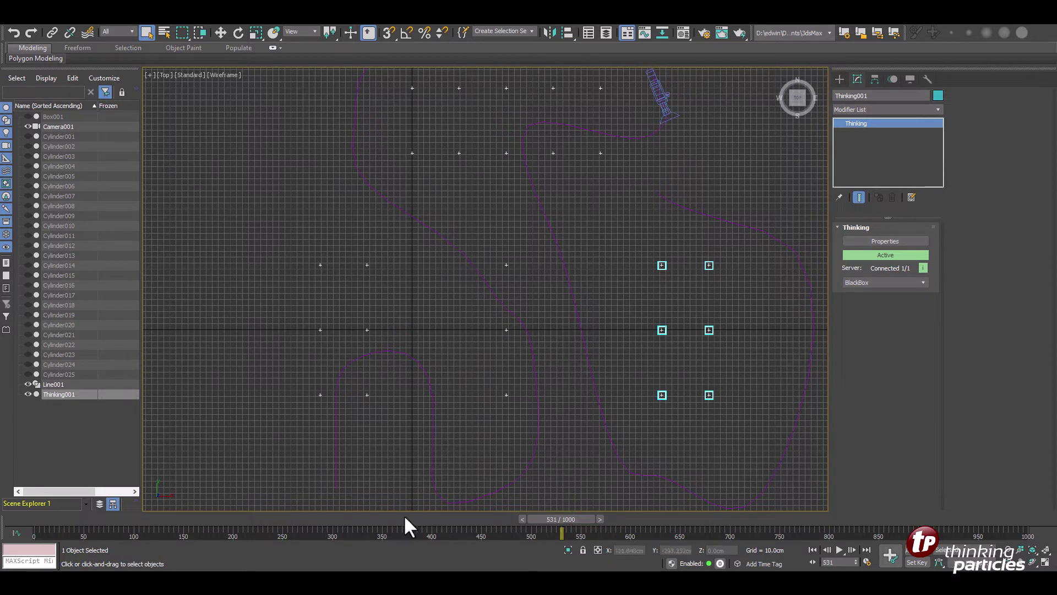
{"action": "left_click_drag", "start_coordinate": [579, 518], "coordinate": [19, 528]}
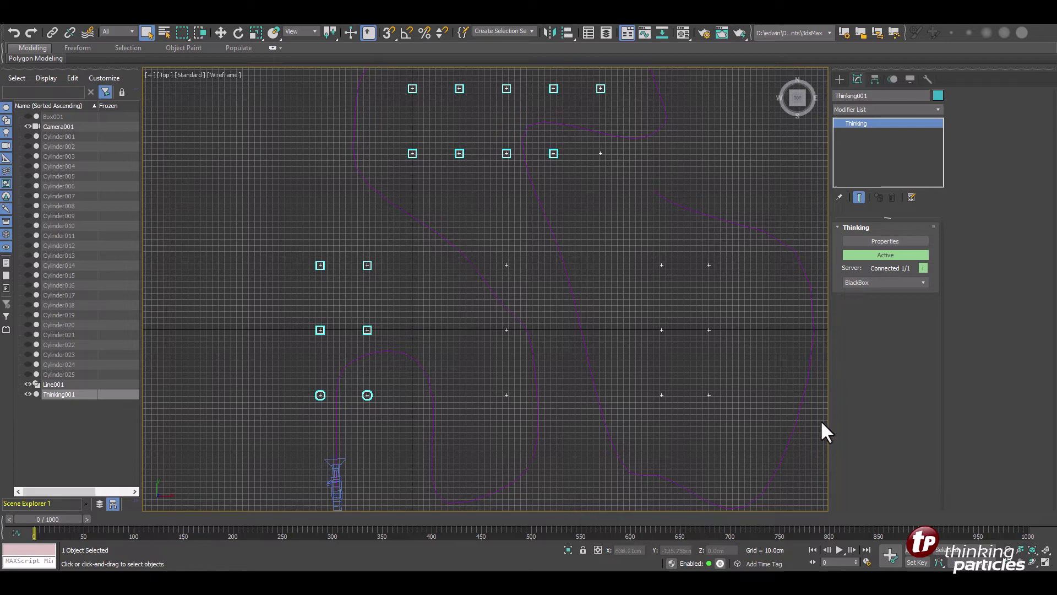
Switch to a maximized Camera001 view, scrub the timeline to examine the cylinders' changing shapes, and return to frame 0.
{"action": "left_click", "coordinate": [1045, 562]}
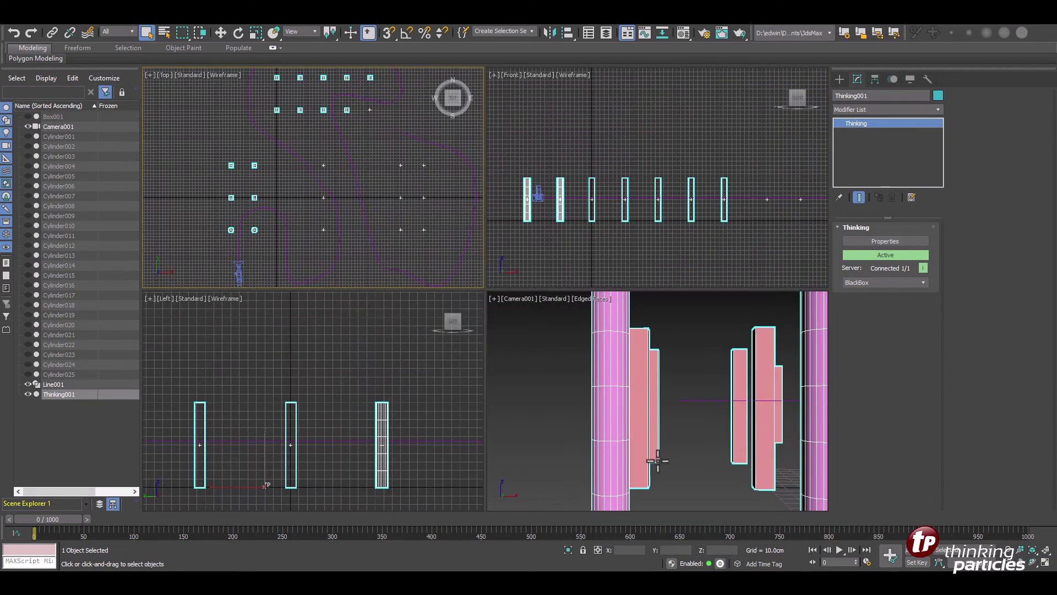
{"action": "right_click", "coordinate": [527, 340]}
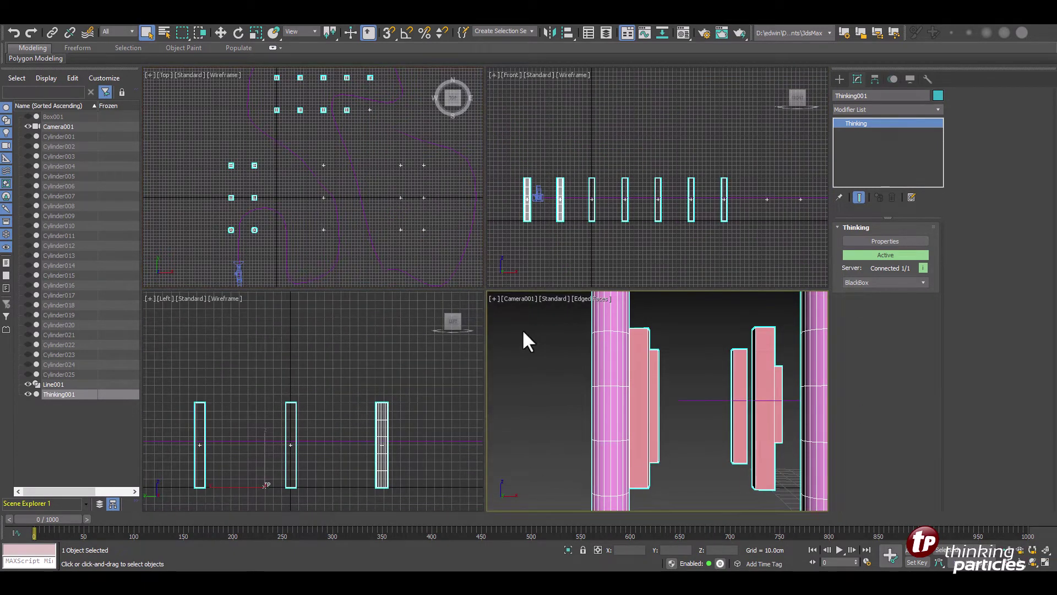
{"action": "left_click", "coordinate": [1045, 562]}
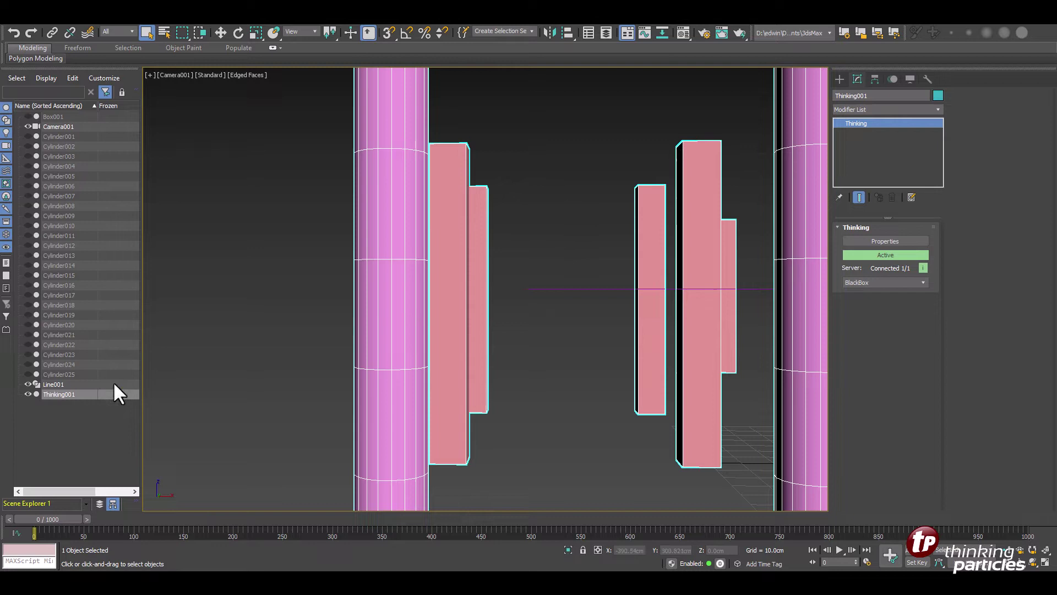
{"action": "left_click_drag", "start_coordinate": [57, 517], "coordinate": [91, 515]}
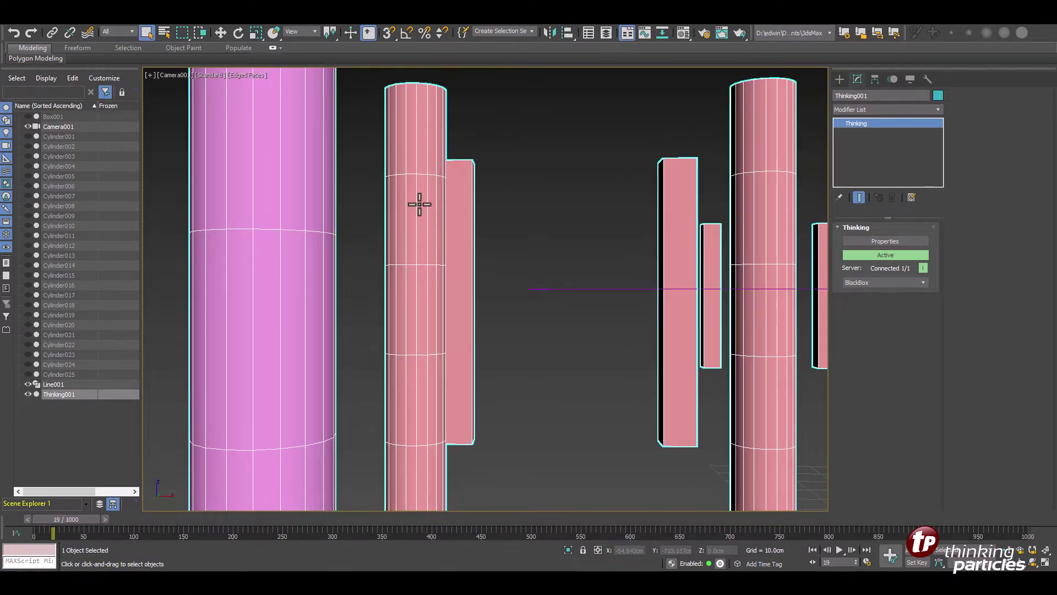
{"action": "left_click_drag", "start_coordinate": [65, 515], "coordinate": [116, 518]}
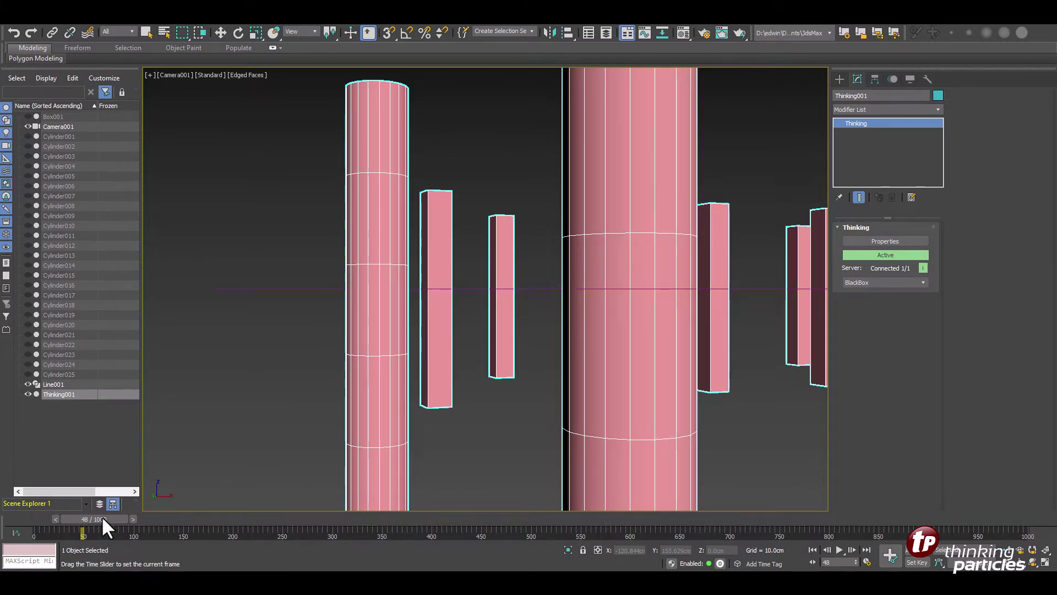
{"action": "left_click_drag", "start_coordinate": [101, 518], "coordinate": [126, 510]}
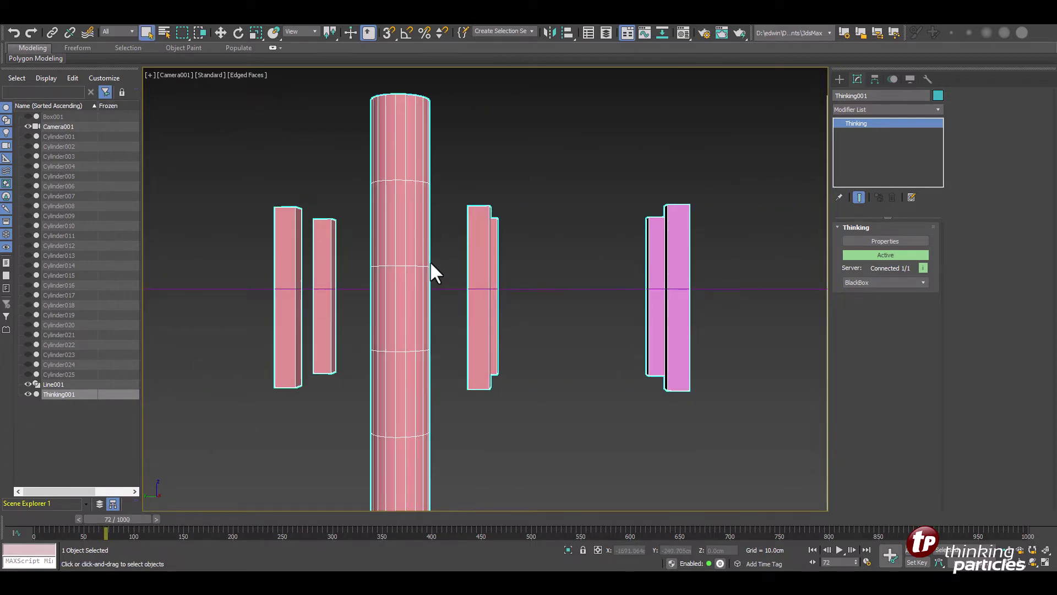
{"action": "left_click_drag", "start_coordinate": [117, 517], "coordinate": [289, 466]}
{"action": "left_click", "coordinate": [812, 549]}
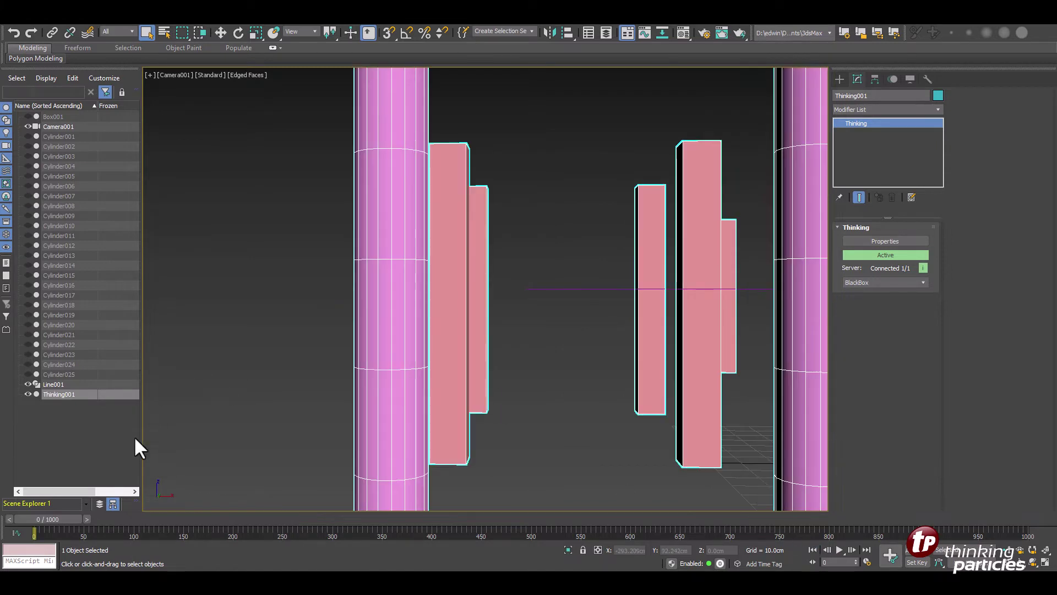
Open the sim dynamic set in the Thinking001 properties, examine the PosToCamera node's settings, and restore the four-viewport layout.
{"action": "left_click", "coordinate": [881, 242]}
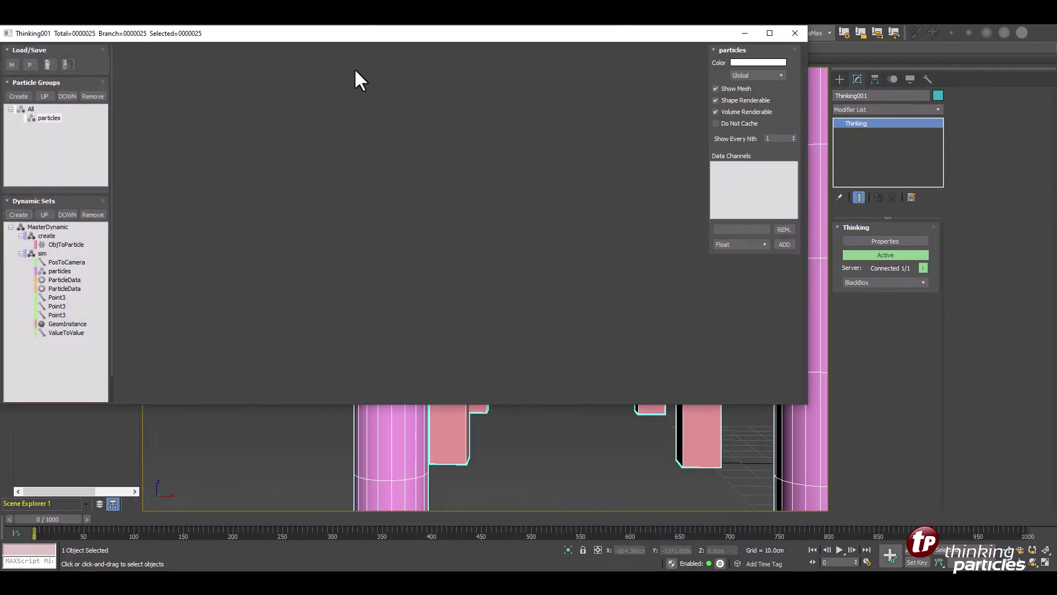
{"action": "left_click", "coordinate": [39, 254]}
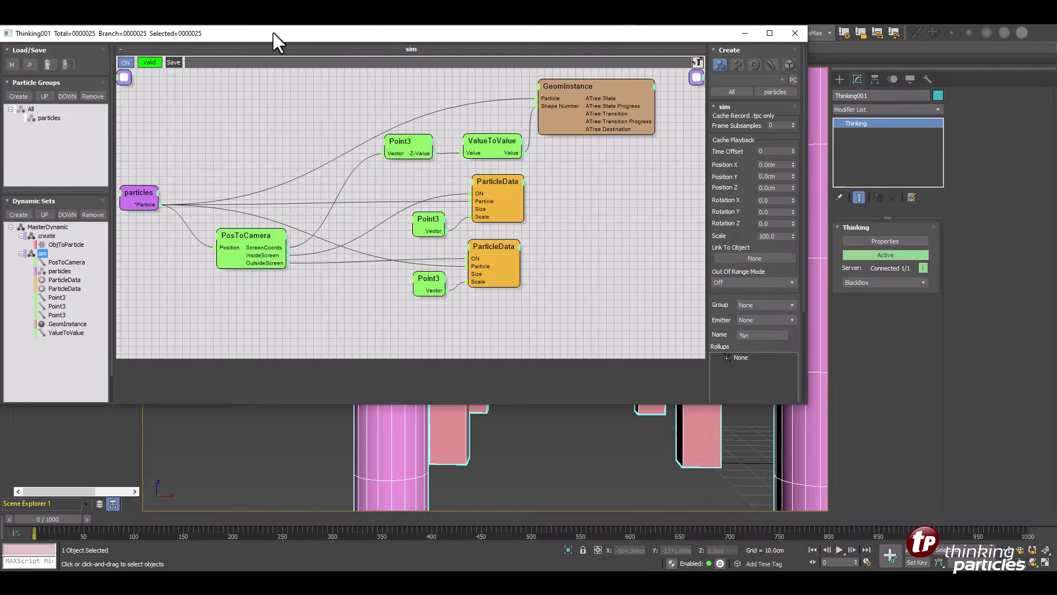
{"action": "mouse_move", "coordinate": [273, 33]}
{"action": "left_mouse_down"}
{"action": "mouse_move", "coordinate": [282, 32]}
{"action": "mouse_move", "coordinate": [272, 32]}
{"action": "left_mouse_up"}
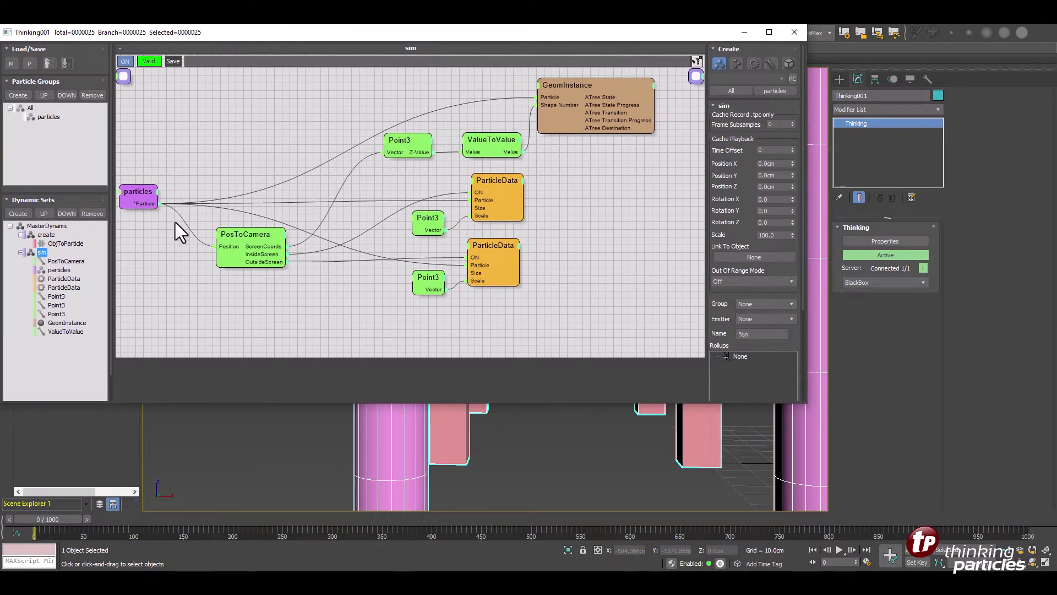
{"action": "left_click", "coordinate": [236, 237]}
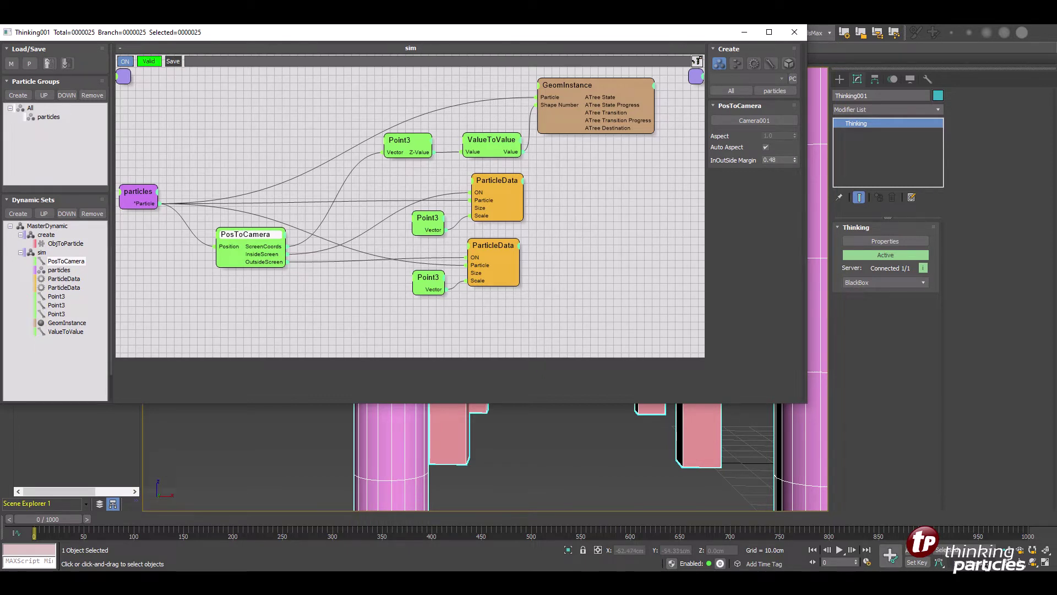
{"action": "left_click", "coordinate": [1046, 563]}
{"action": "left_click", "coordinate": [1046, 563]}
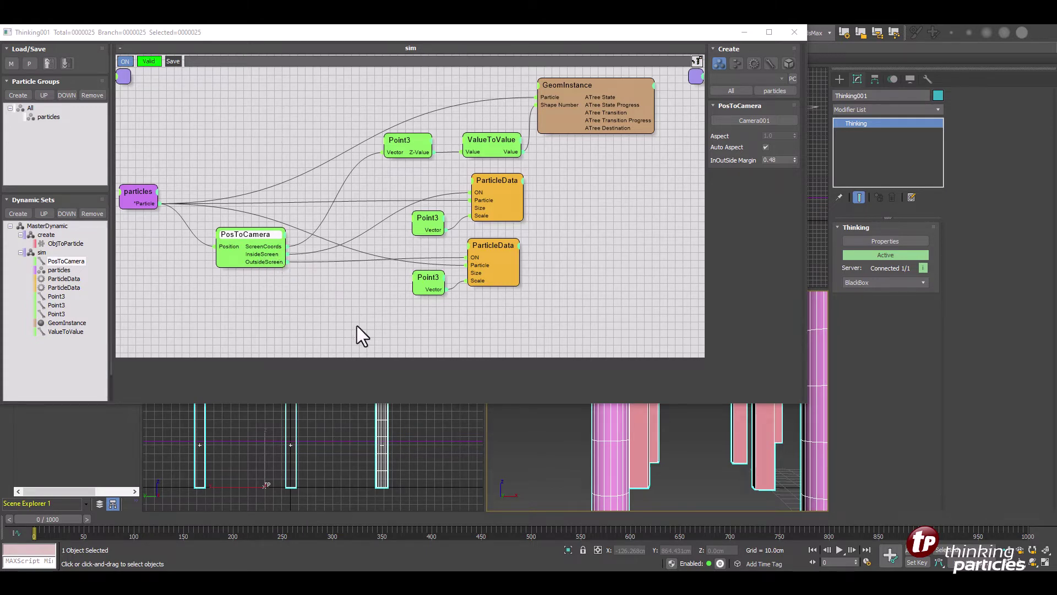
Move the lower Point3 node and the lower ParticleData node further down in the sim network to space them out.
{"action": "left_click", "coordinate": [435, 276]}
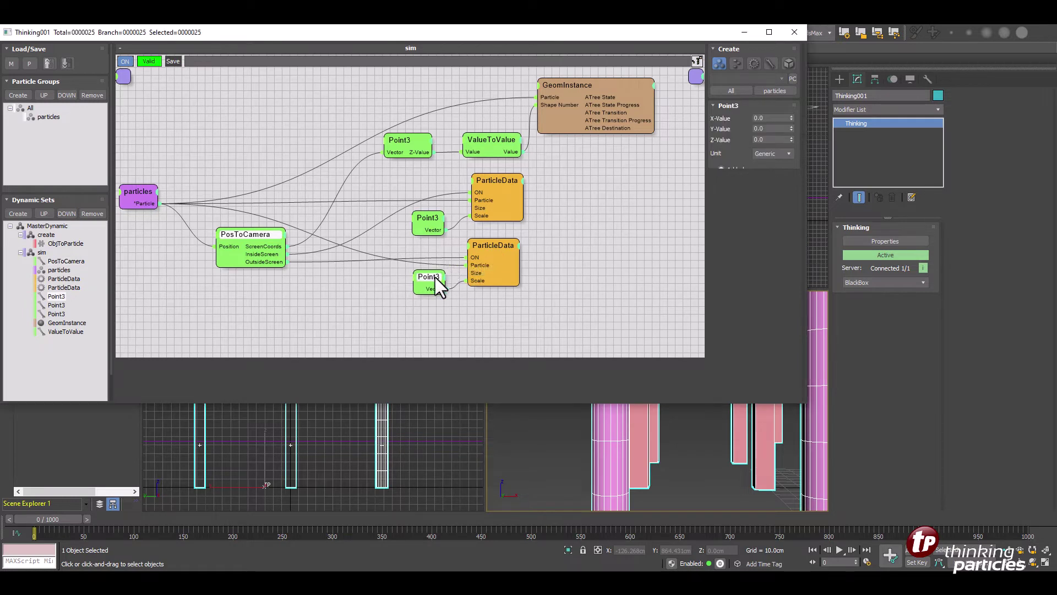
{"action": "left_click_drag", "start_coordinate": [435, 276], "coordinate": [425, 311]}
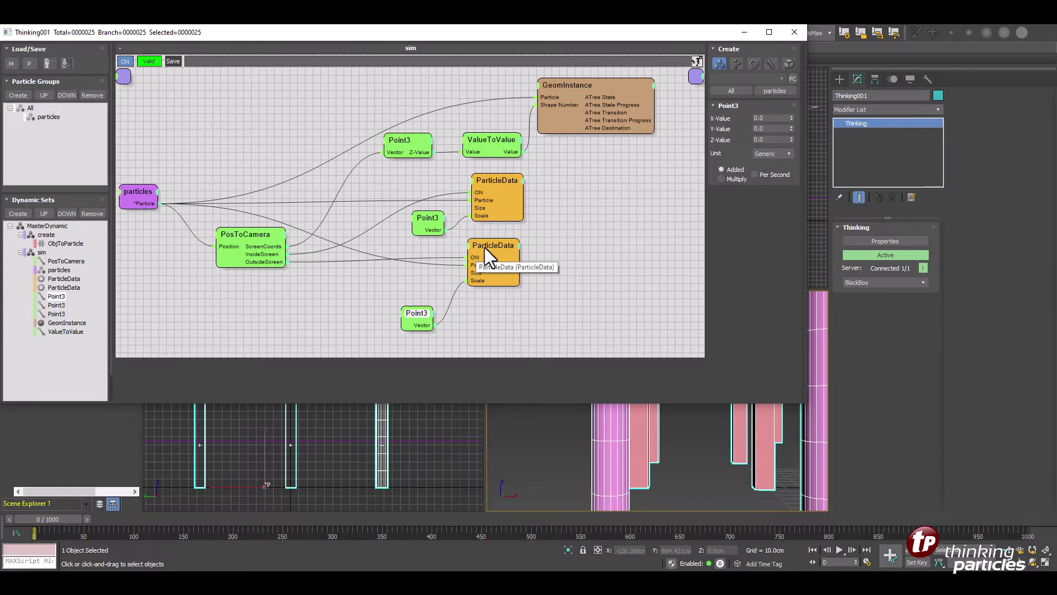
{"action": "left_click_drag", "start_coordinate": [488, 245], "coordinate": [486, 251]}
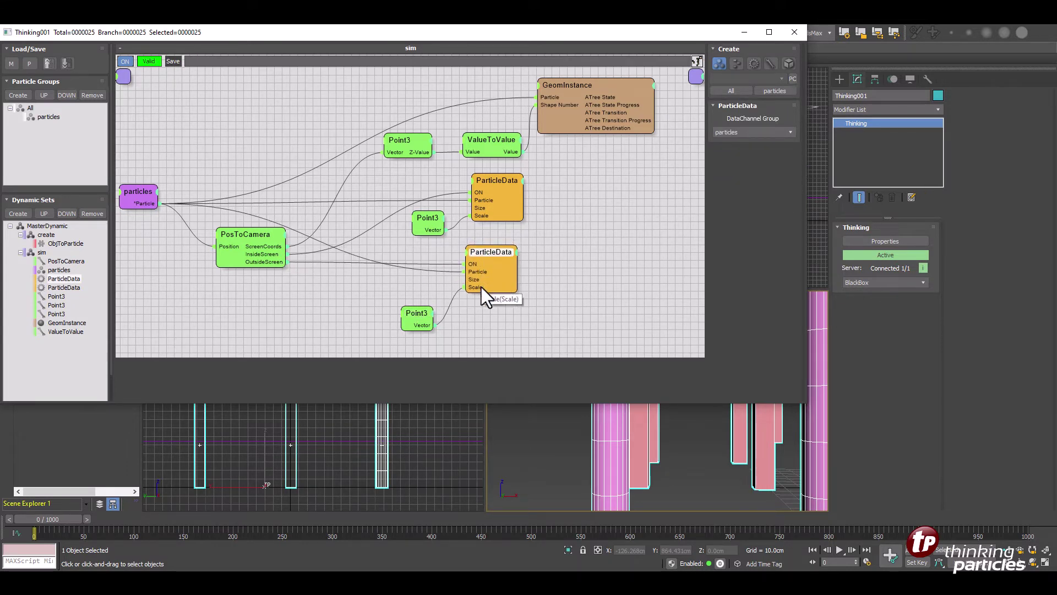
Examine the settings of the three Point3 nodes and the upper ParticleData node in the sim network.
{"action": "left_click", "coordinate": [418, 314]}
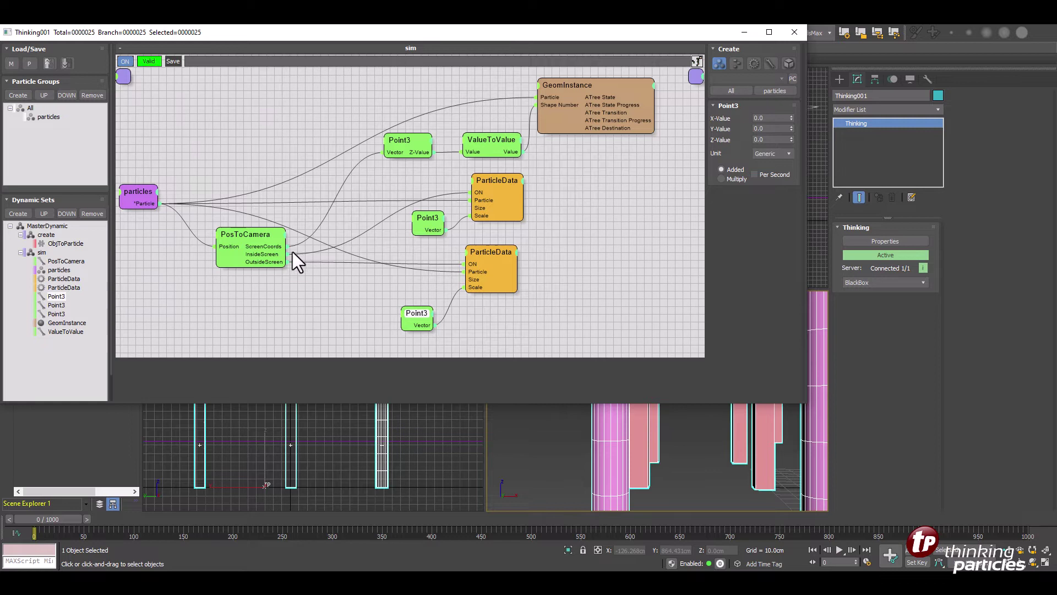
{"action": "left_click", "coordinate": [425, 213]}
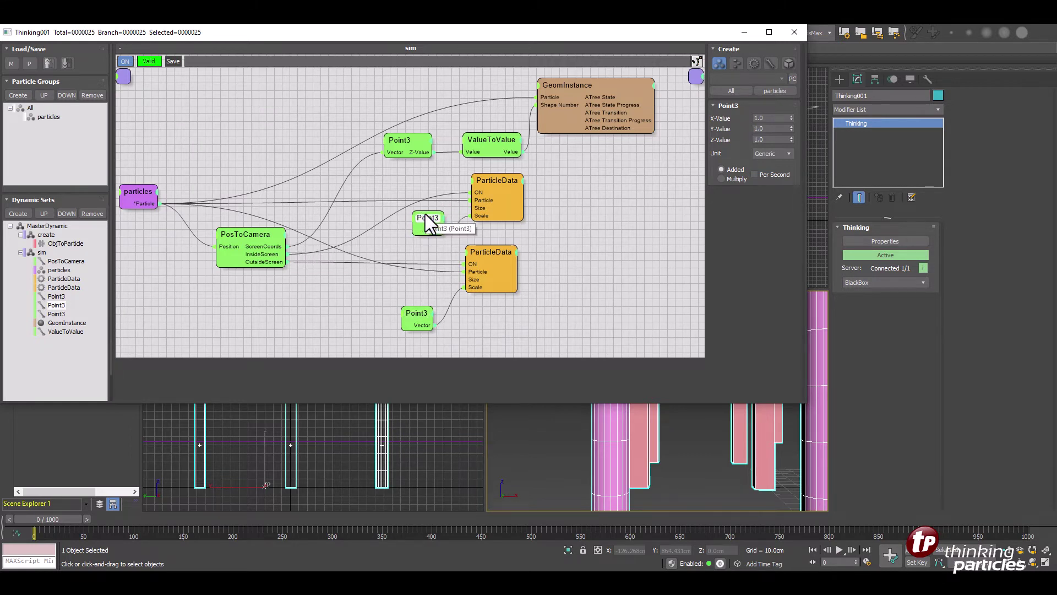
{"action": "left_click", "coordinate": [509, 180]}
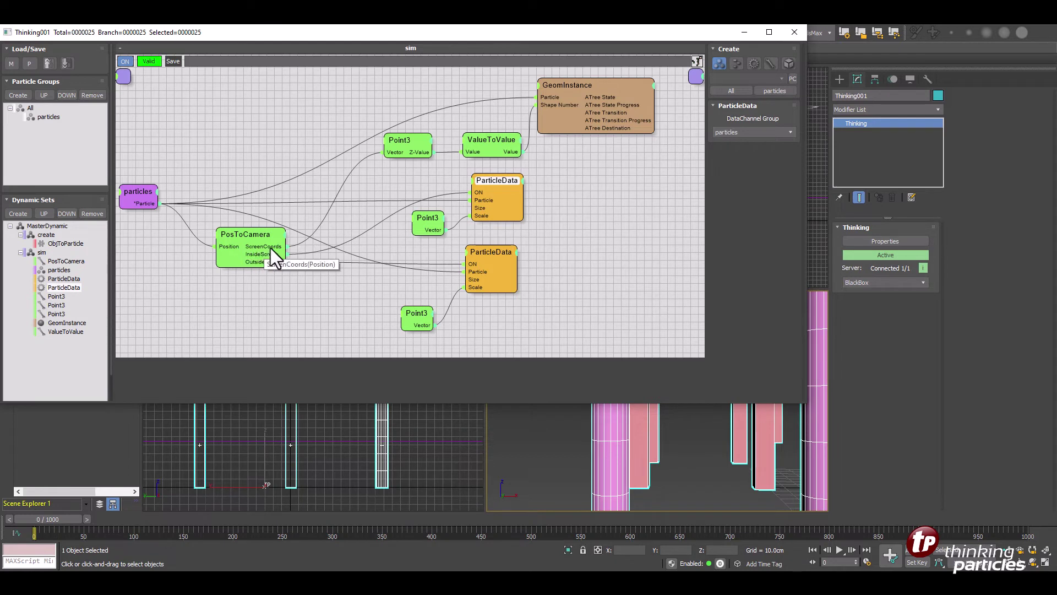
{"action": "left_click", "coordinate": [406, 142]}
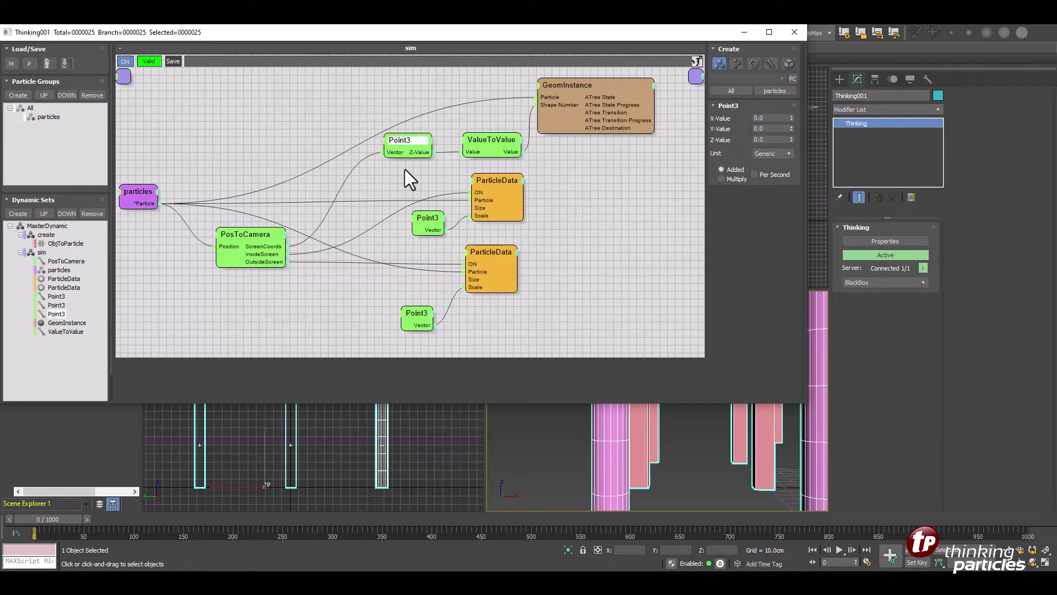
Examine the settings of the ValueToValue node and the GeomInstance node in the sim network.
{"action": "left_click", "coordinate": [497, 141]}
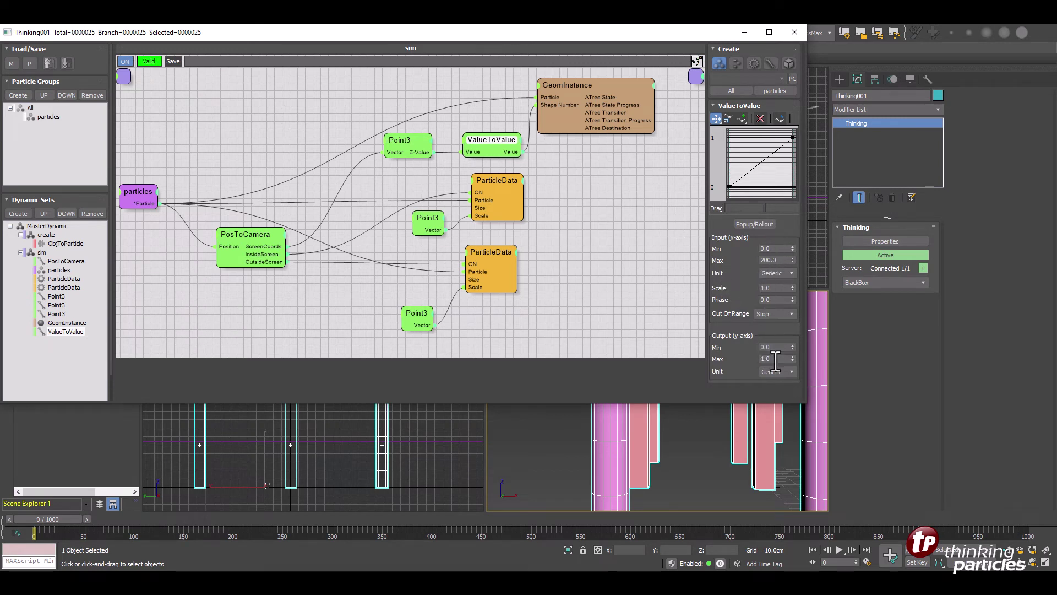
{"action": "left_click", "coordinate": [573, 84]}
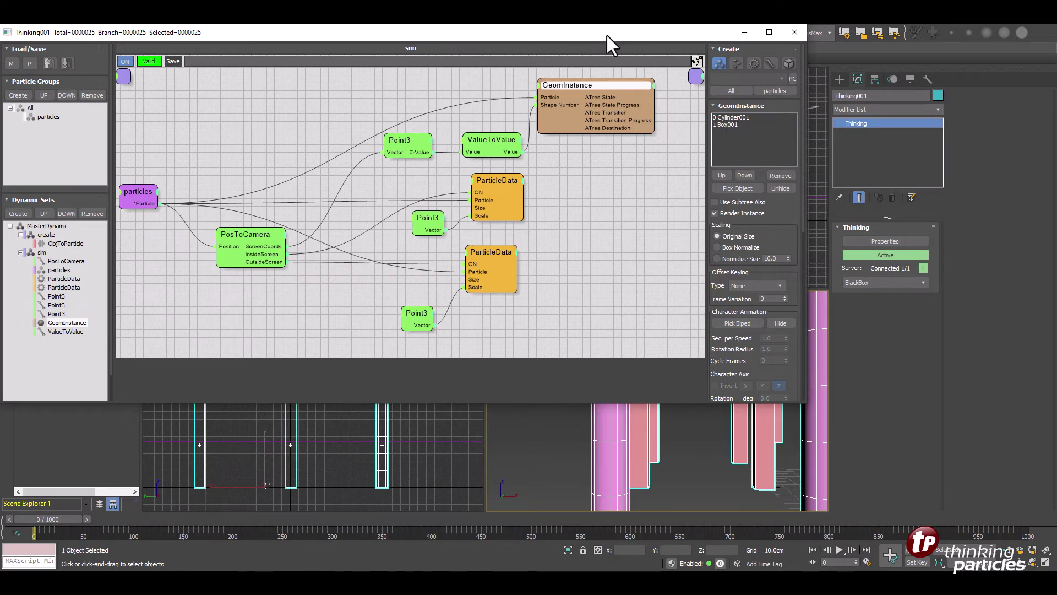
Uncover the camera viewport, try an input maximum of 300 on the ValueToValue node, and restore it to 200.
{"action": "left_click_drag", "start_coordinate": [606, 34], "coordinate": [366, 77]}
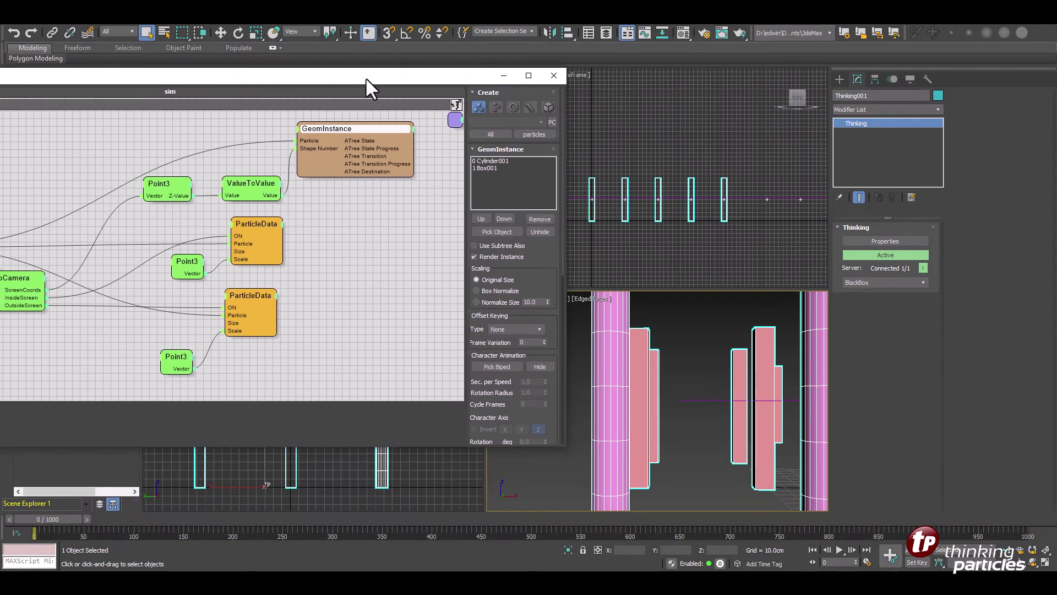
{"action": "left_click", "coordinate": [250, 187]}
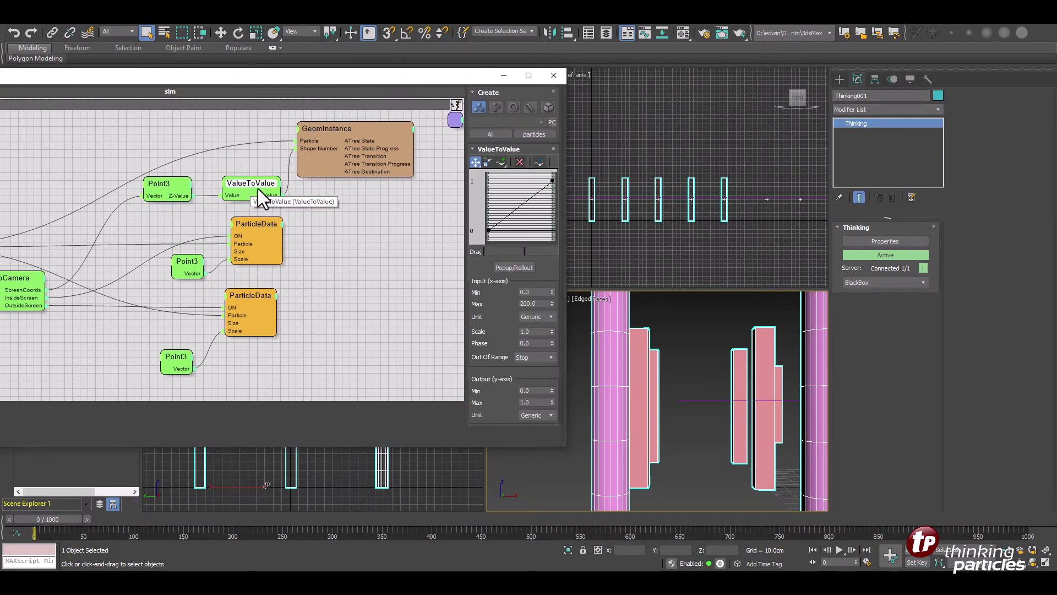
{"action": "double_click", "coordinate": [531, 304]}
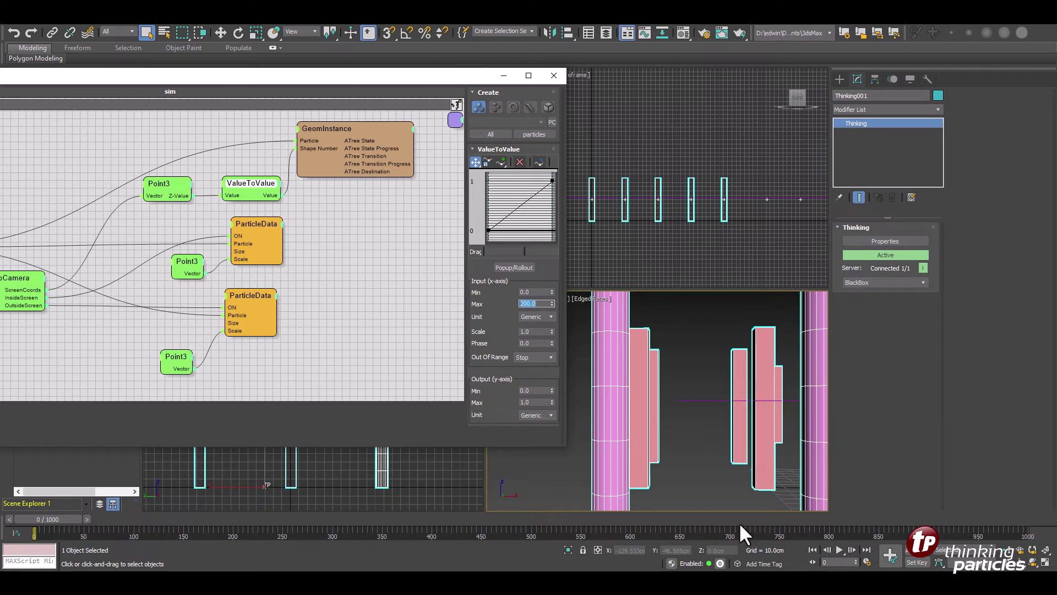
{"action": "type", "text": "300"}
{"action": "key", "text": "Return"}
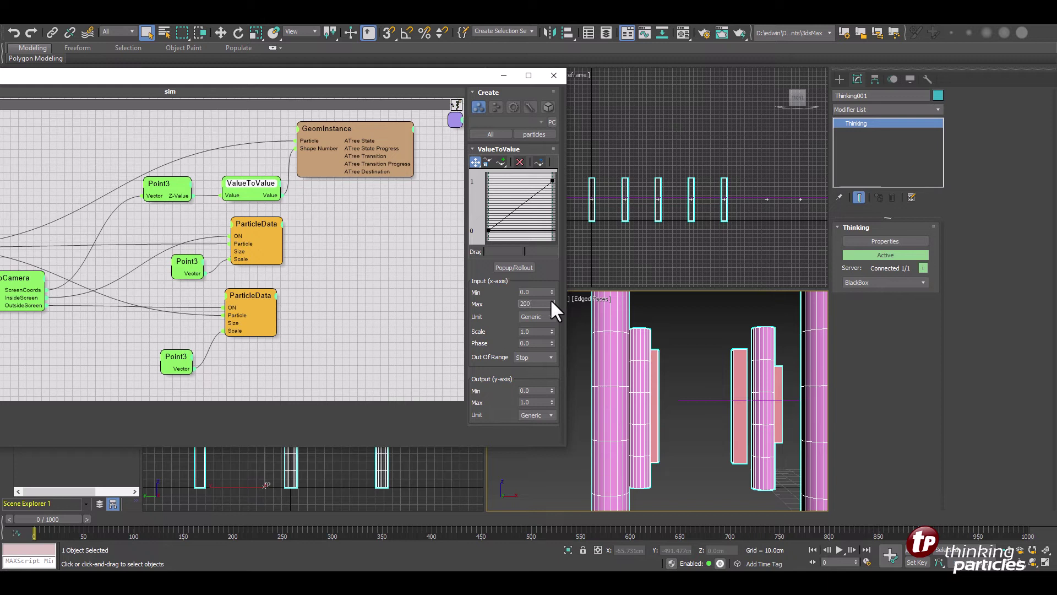
{"action": "key", "text": "Return"}
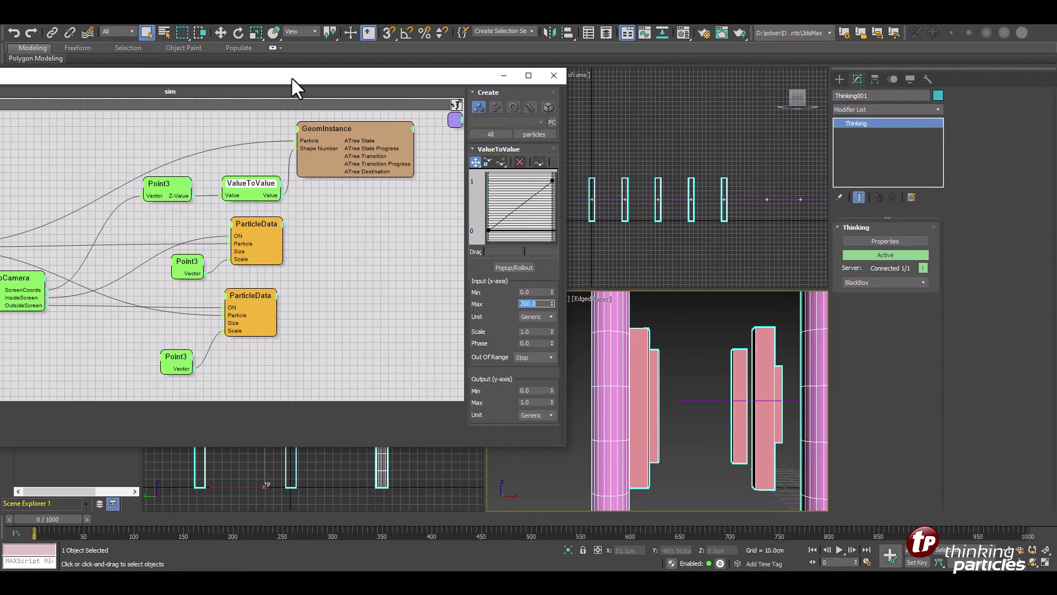
Bring the whole sim network back into view and examine the PosToCamera node and both ParticleData nodes.
{"action": "left_click_drag", "start_coordinate": [292, 77], "coordinate": [440, 72]}
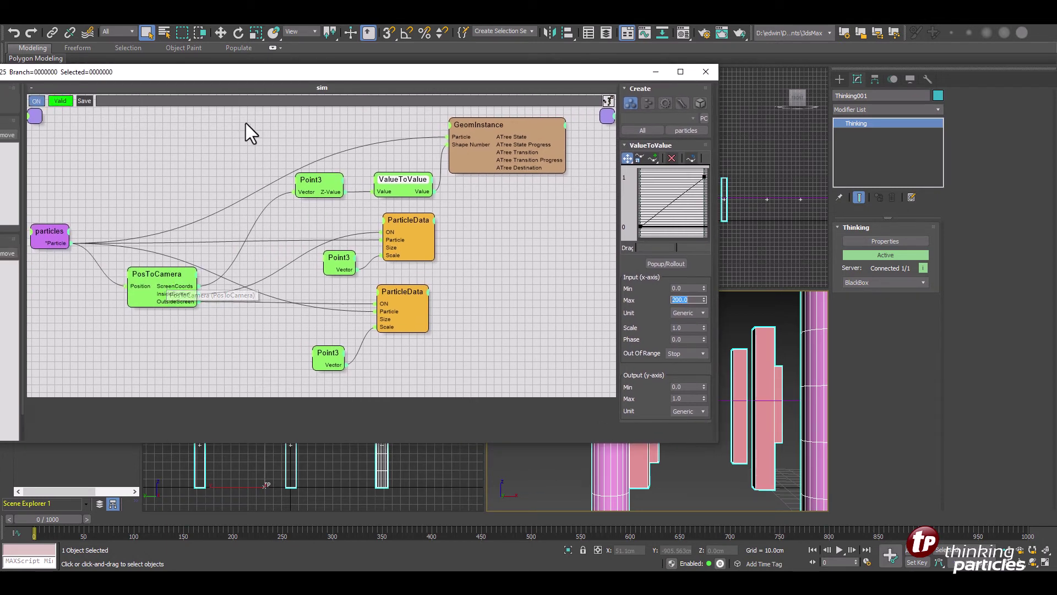
{"action": "left_click", "coordinate": [163, 276]}
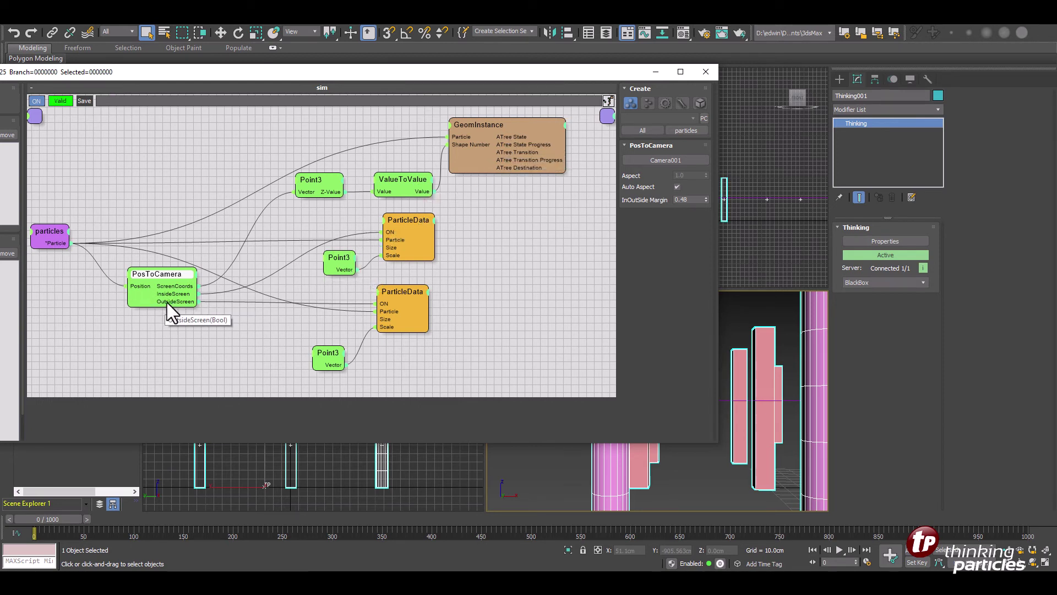
{"action": "left_click", "coordinate": [402, 296]}
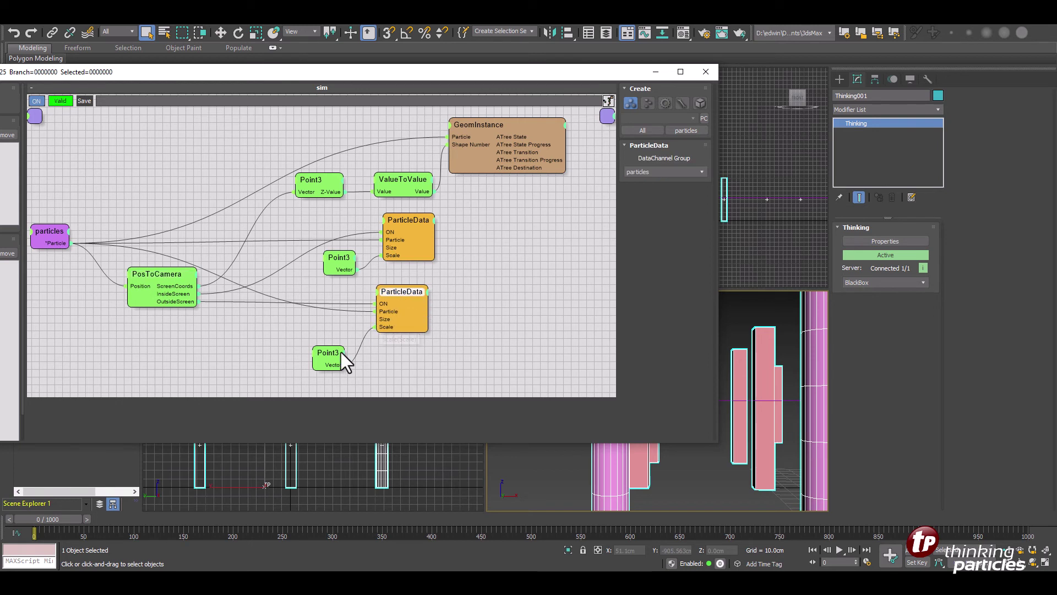
{"action": "left_click", "coordinate": [420, 222]}
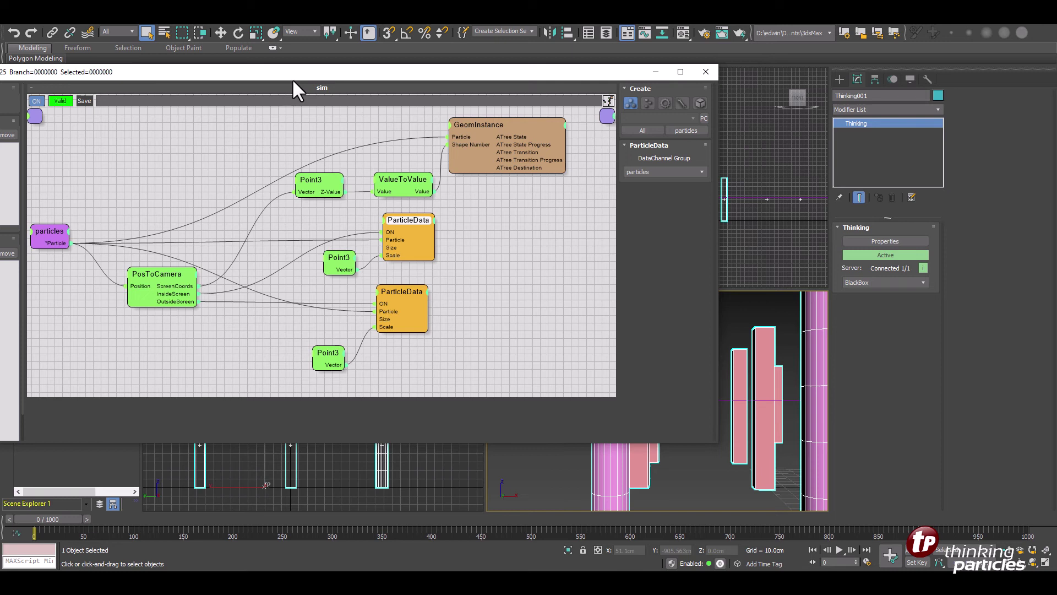
{"action": "left_click_drag", "start_coordinate": [293, 77], "coordinate": [392, 54]}
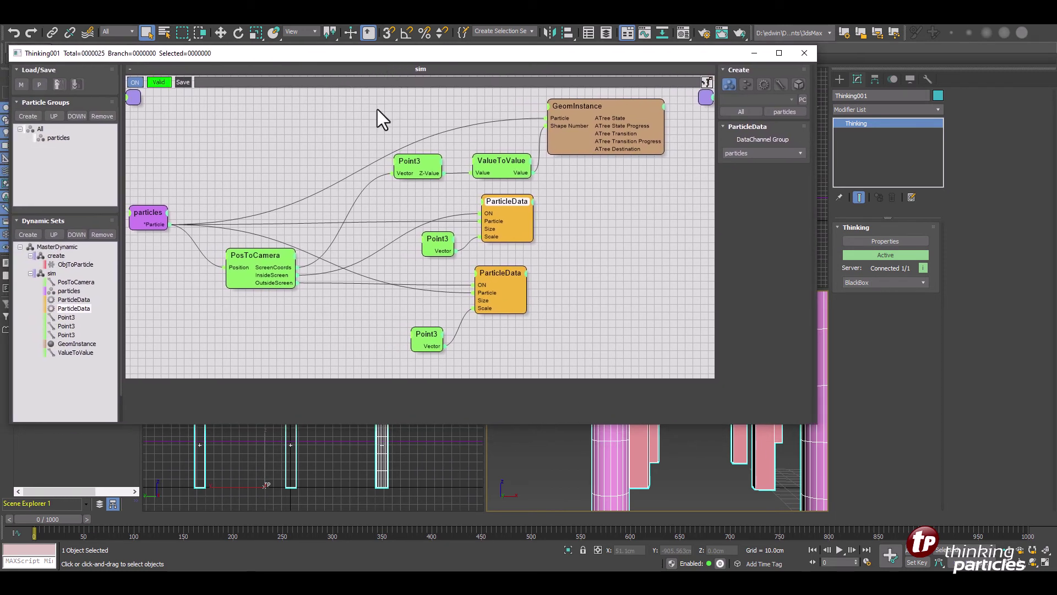